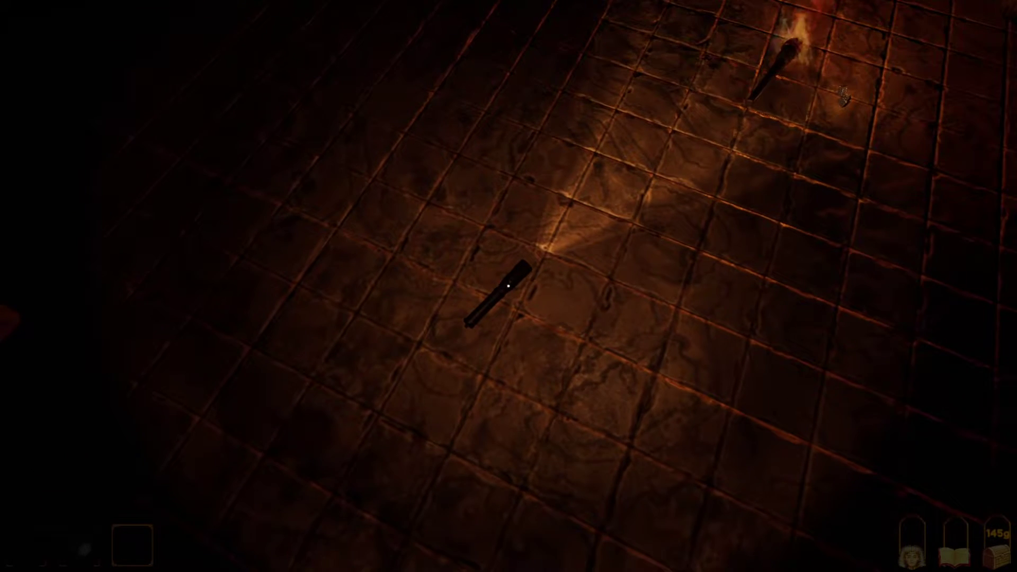
key("e")
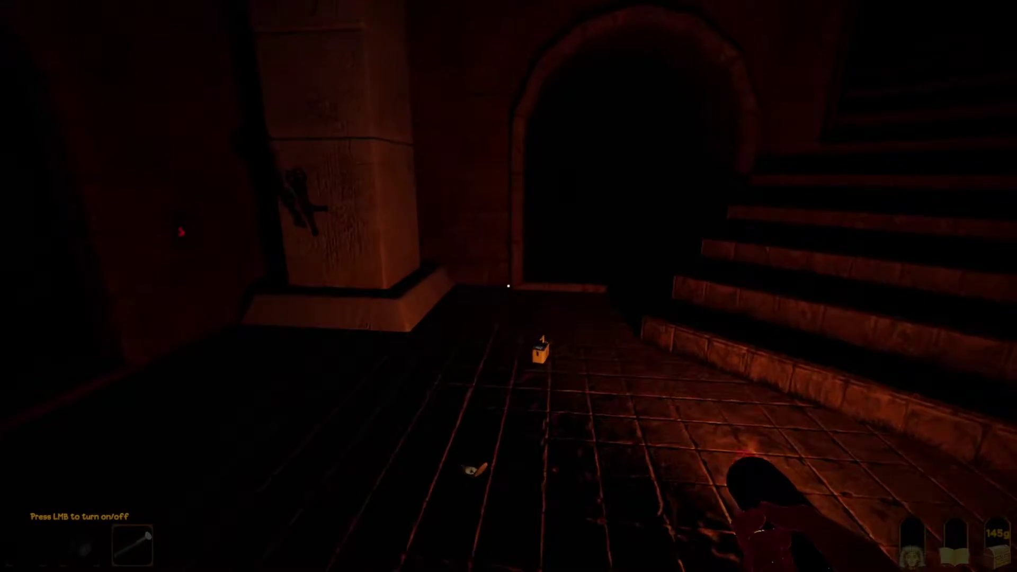
key("1")
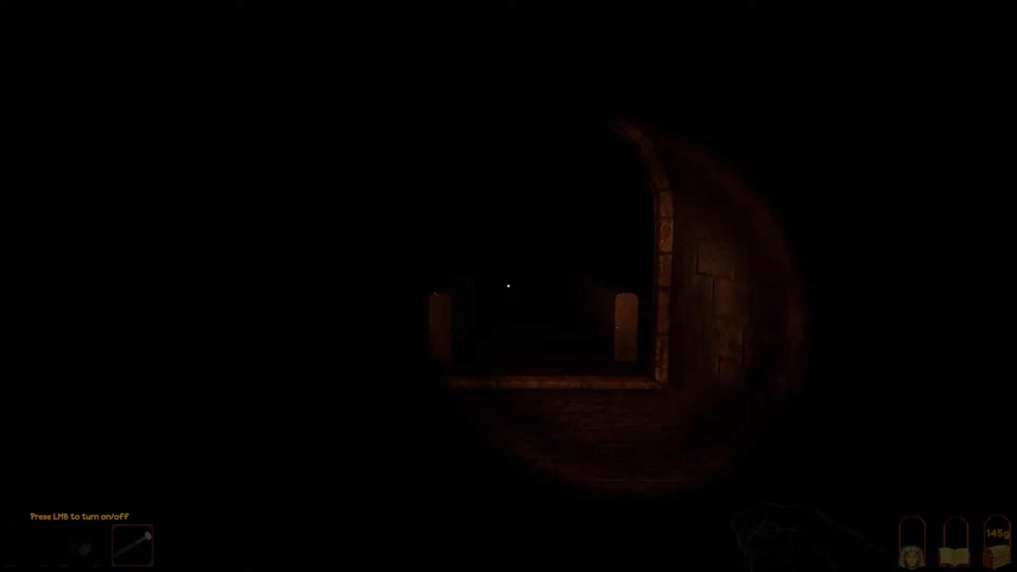
key("w")
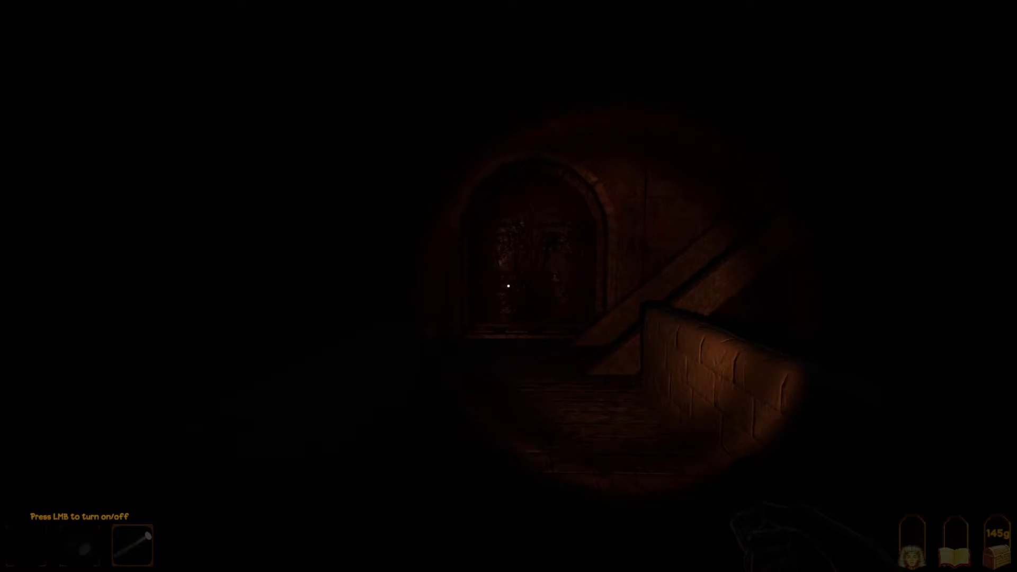
key("1")
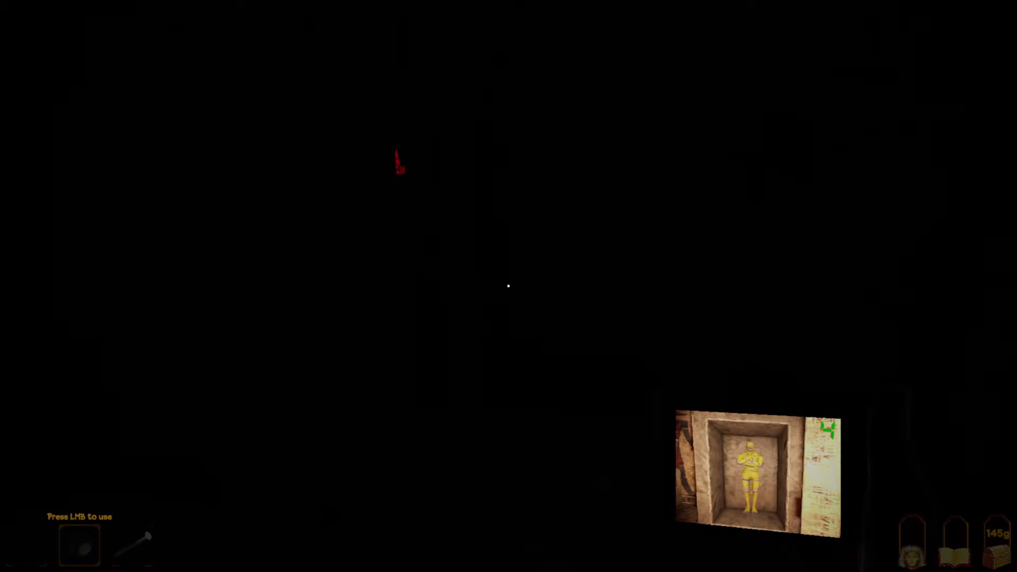
key("2")
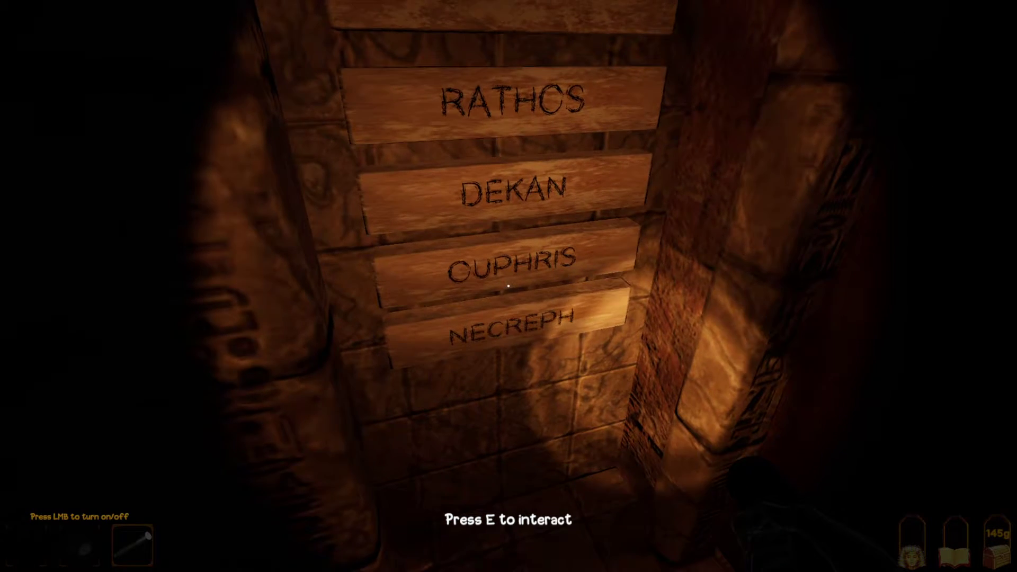
key("w")
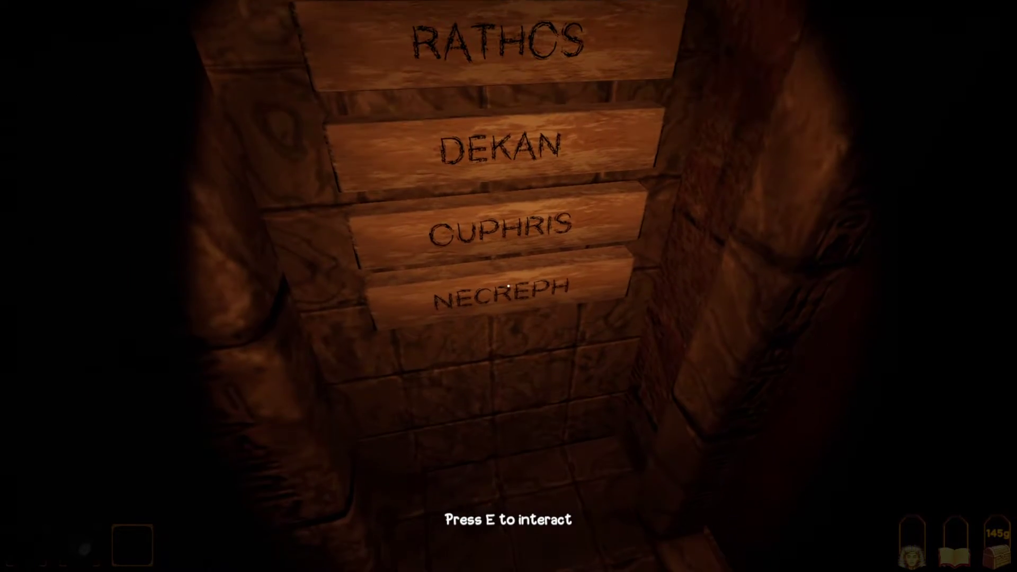
key("e")
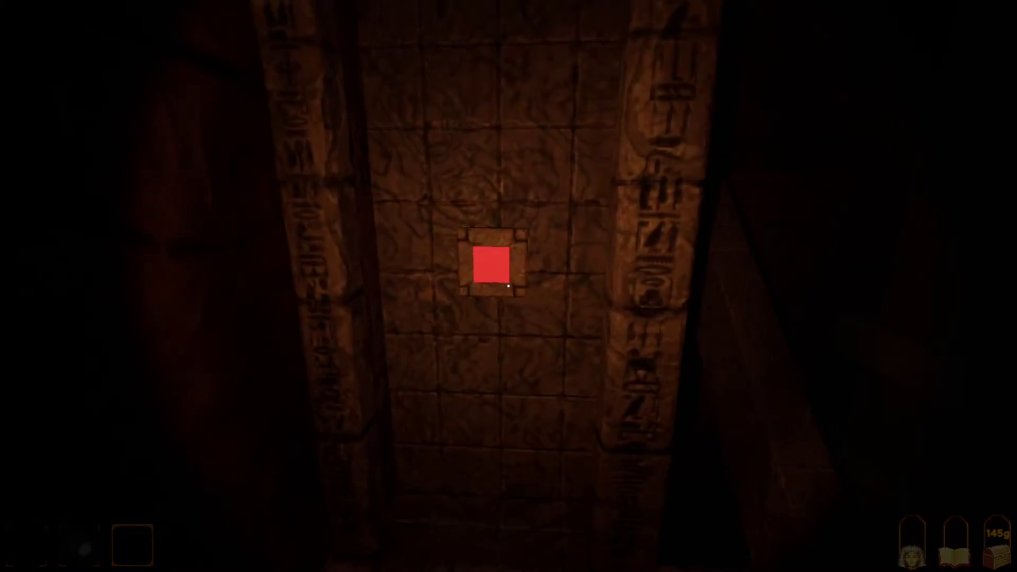
key("1")
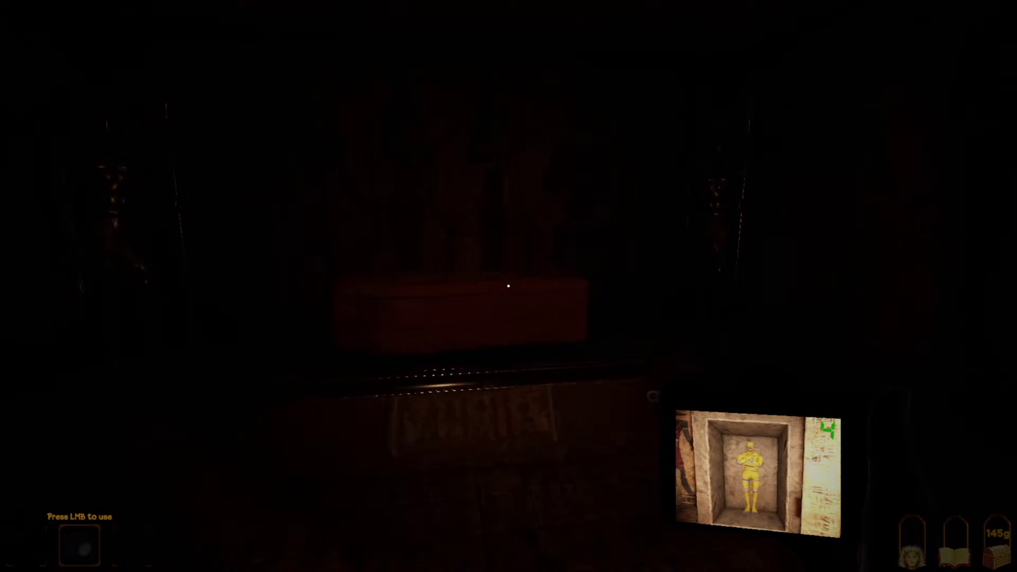
scroll(508, 287, "down", 1)
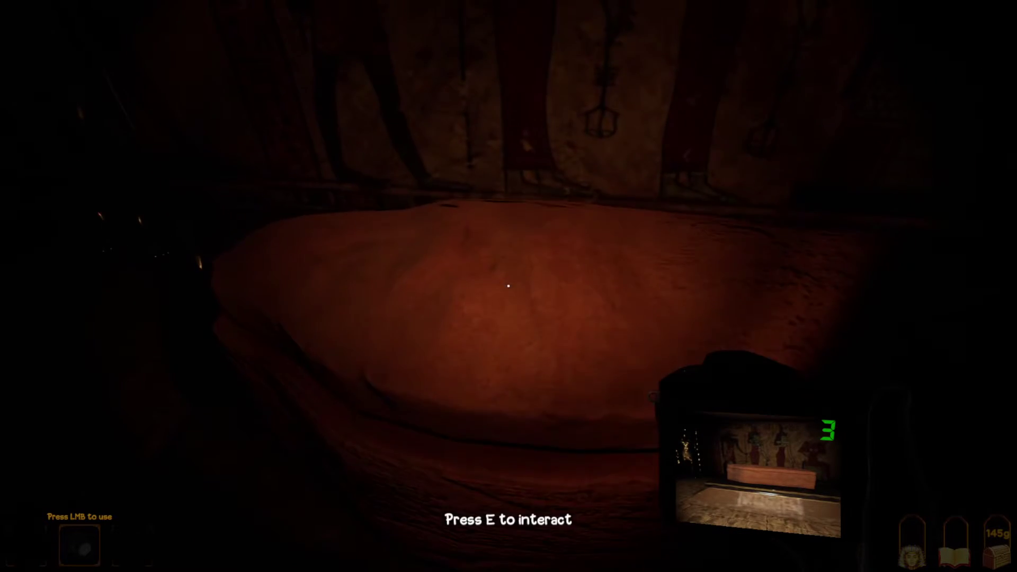
scroll(509, 286, "down", 1)
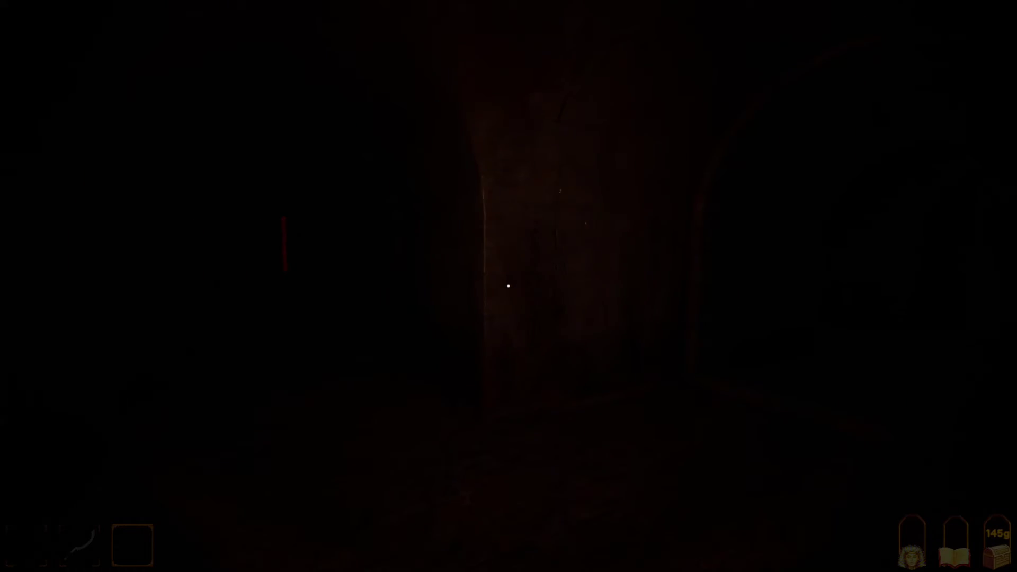
key("w")
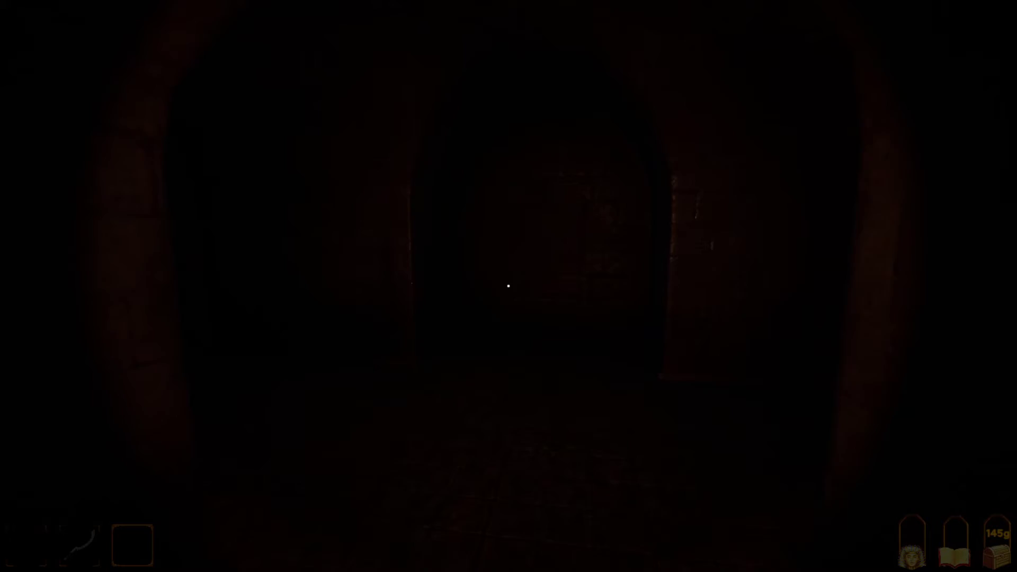
key("w")
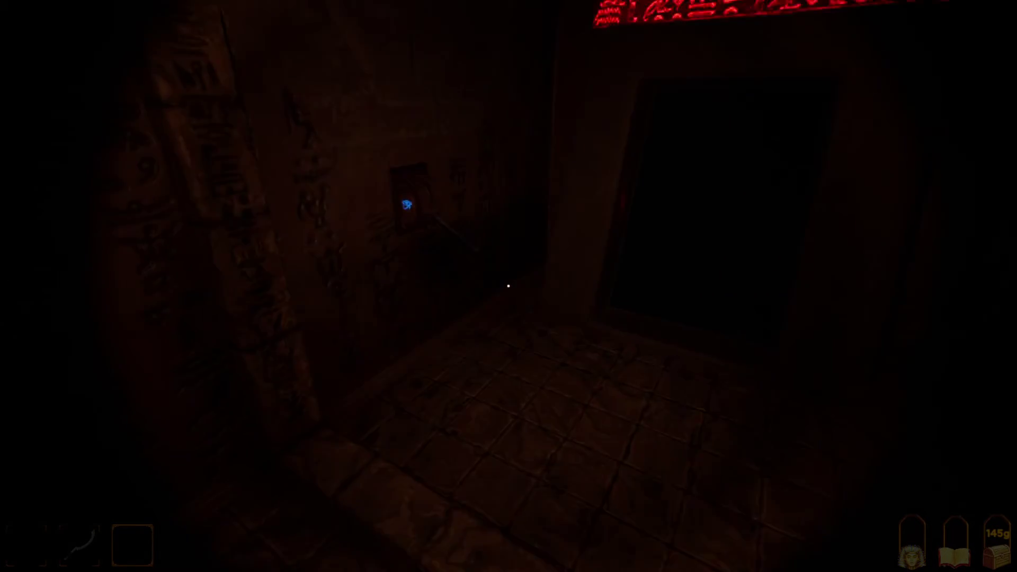
key("w")
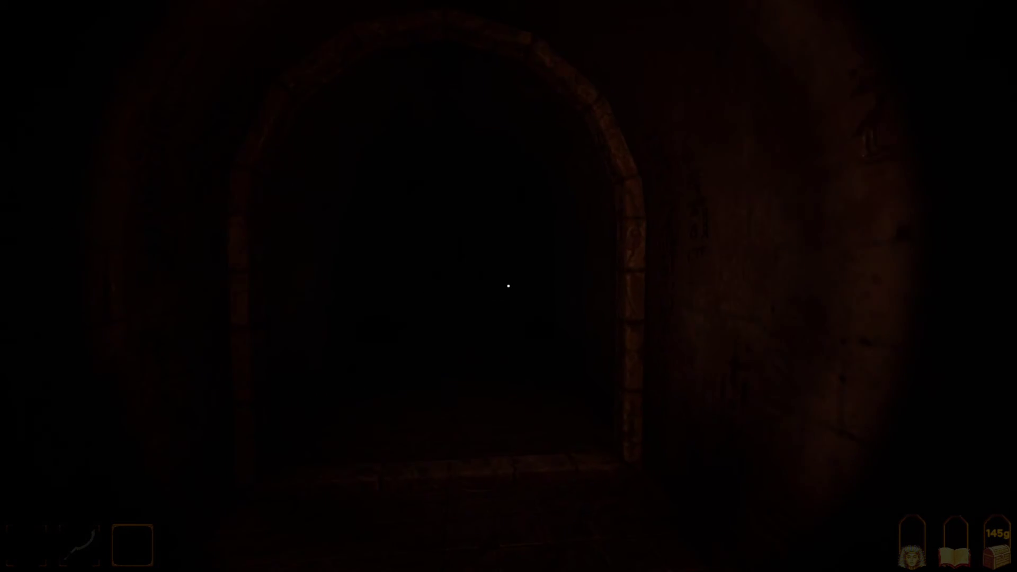
key("w")
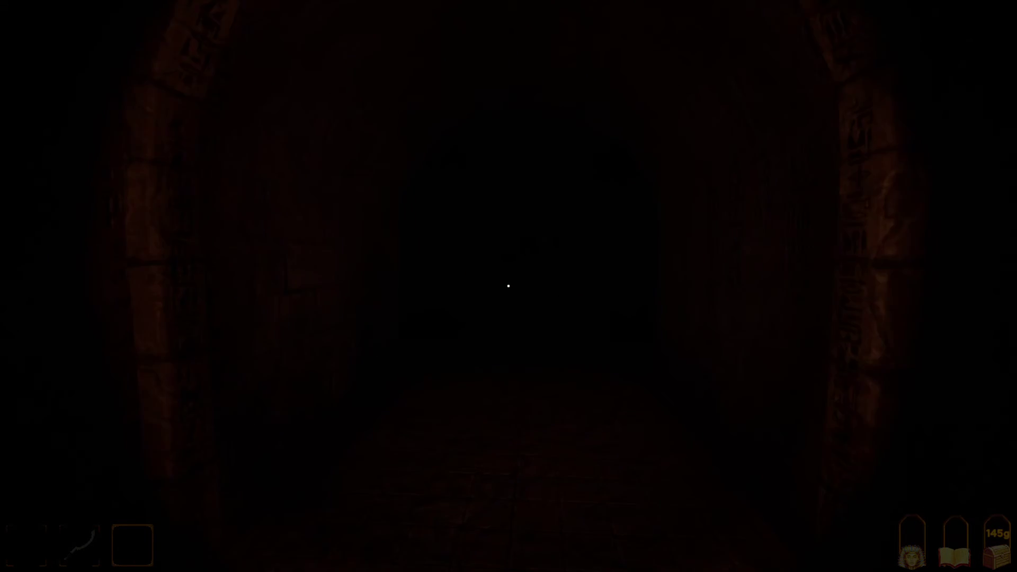
key("w")
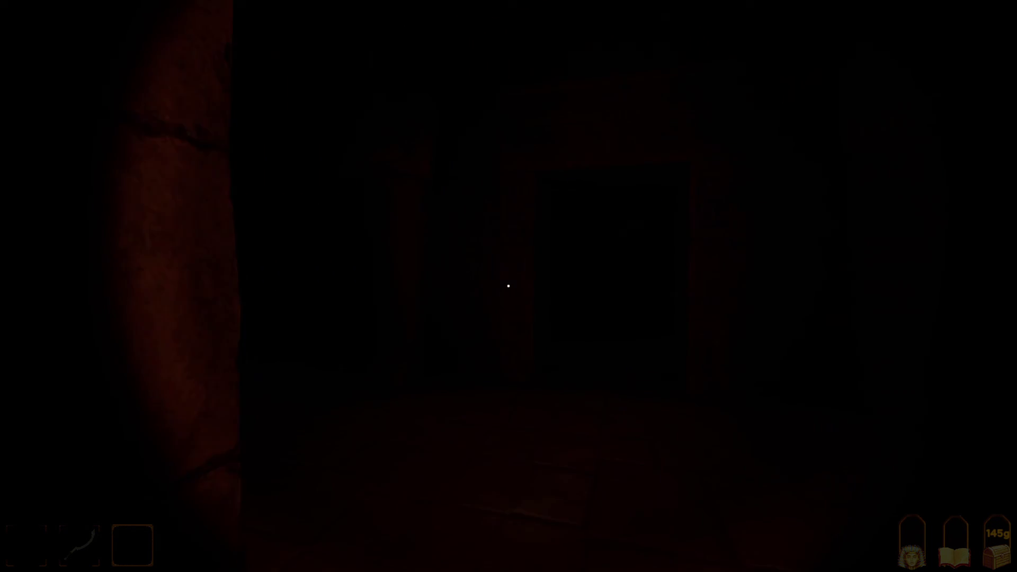
key("w")
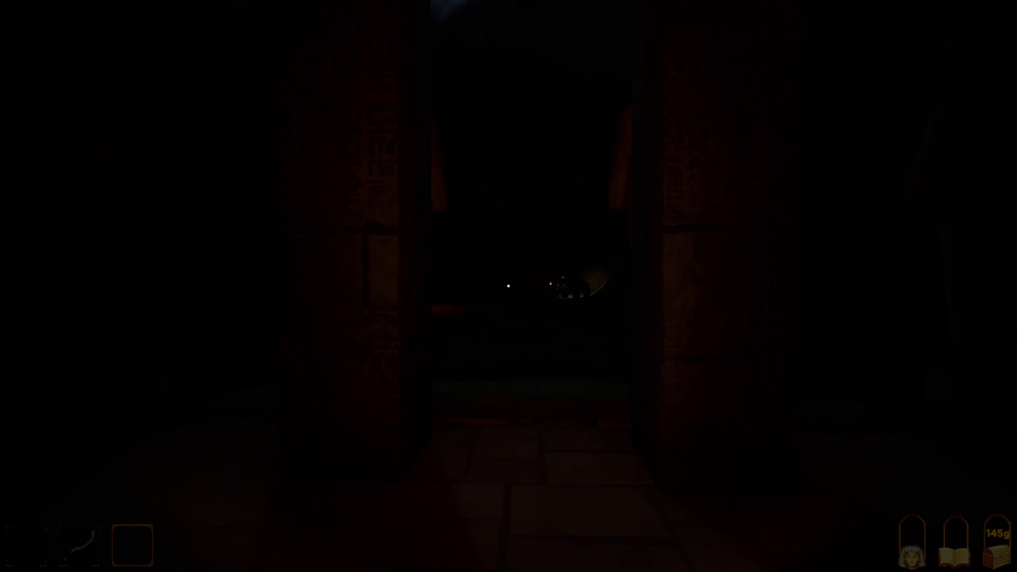
key("w")
key("w")
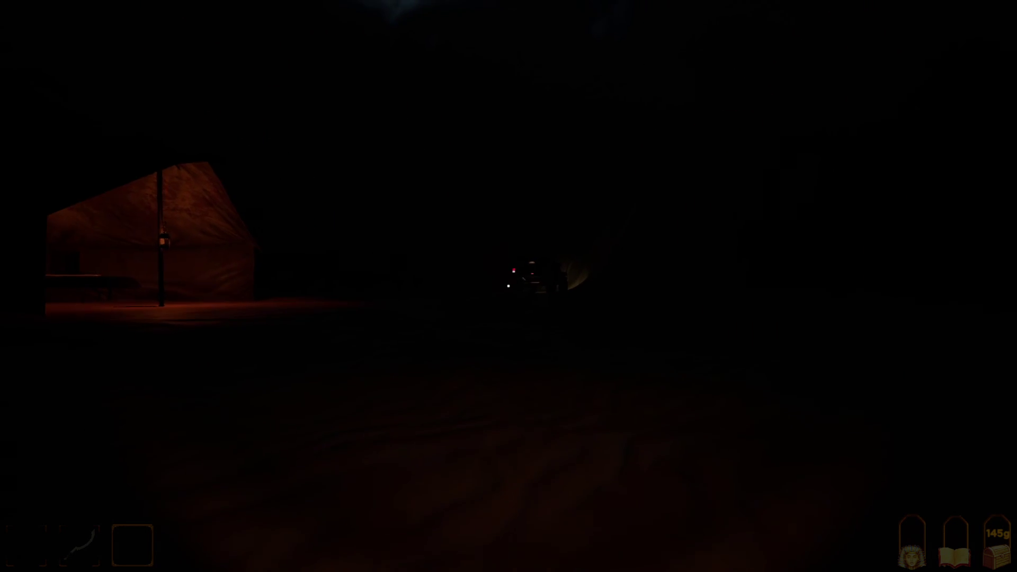